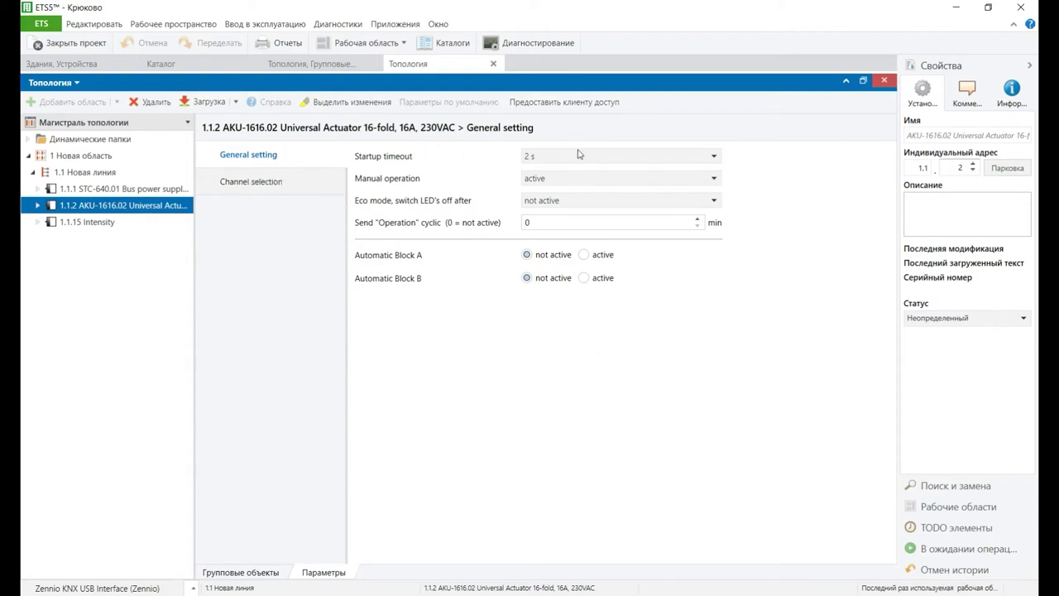
Review the available options for the actuator's startup timeout and manual operation in the general settings.
left_click(667, 156)
left_click(675, 157)
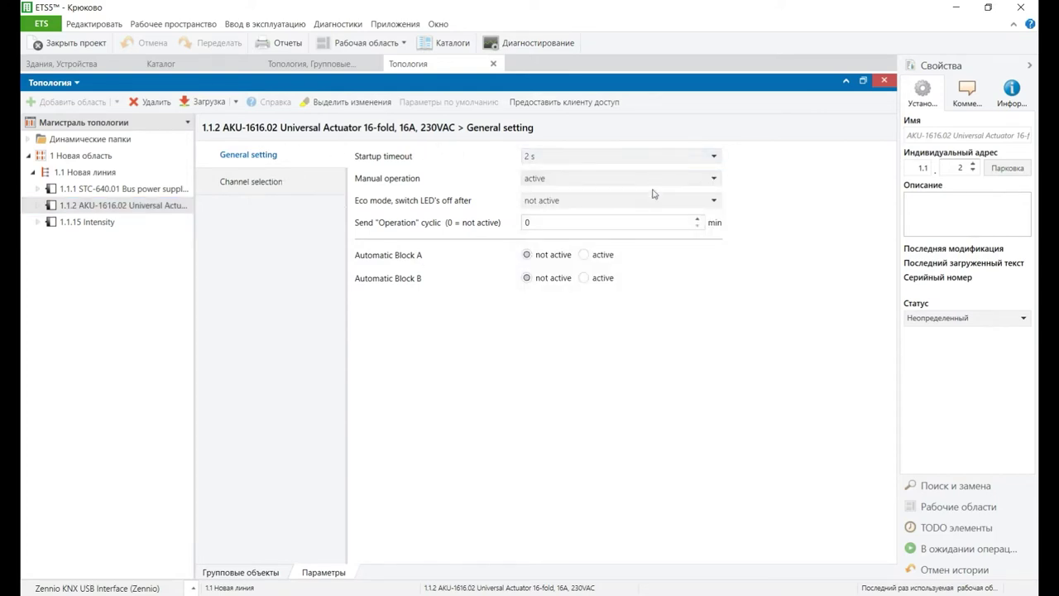
left_click(650, 178)
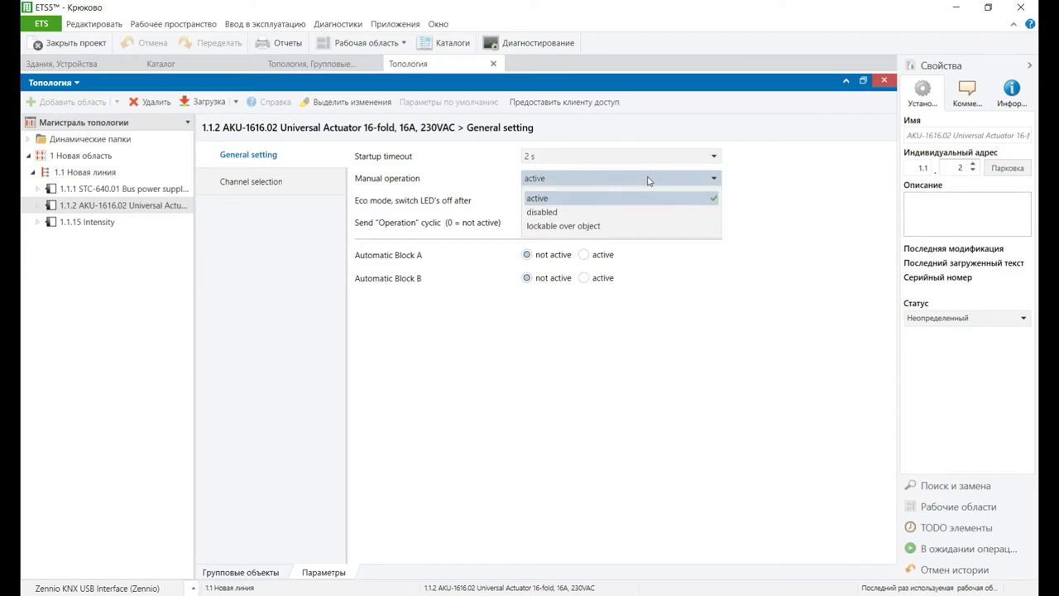
left_click(649, 178)
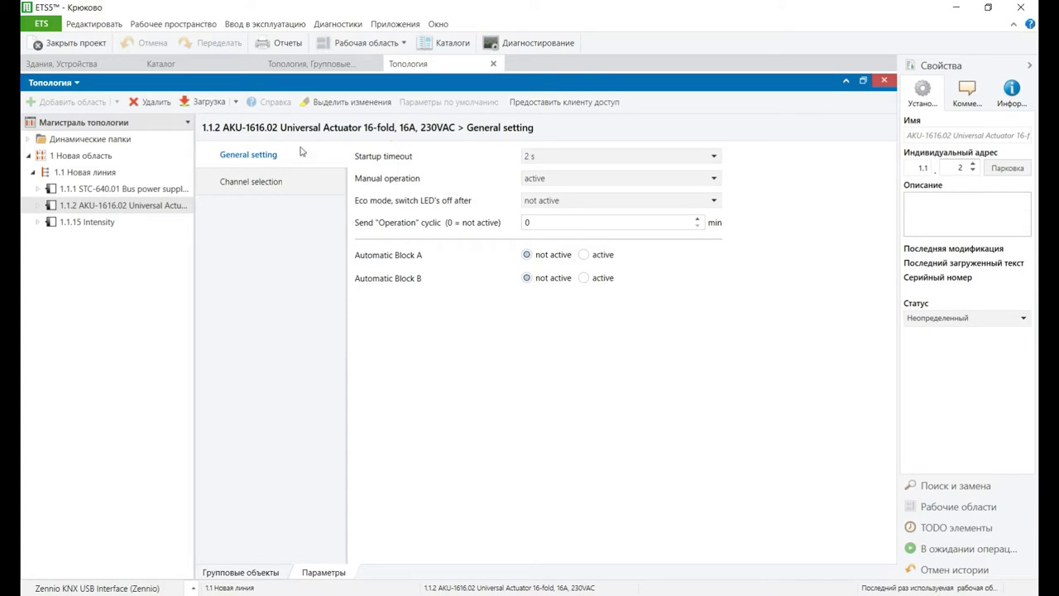
Set Channel A / B of the actuator to Switch, Staircase and check the function options for Channel C / D.
left_click(283, 185)
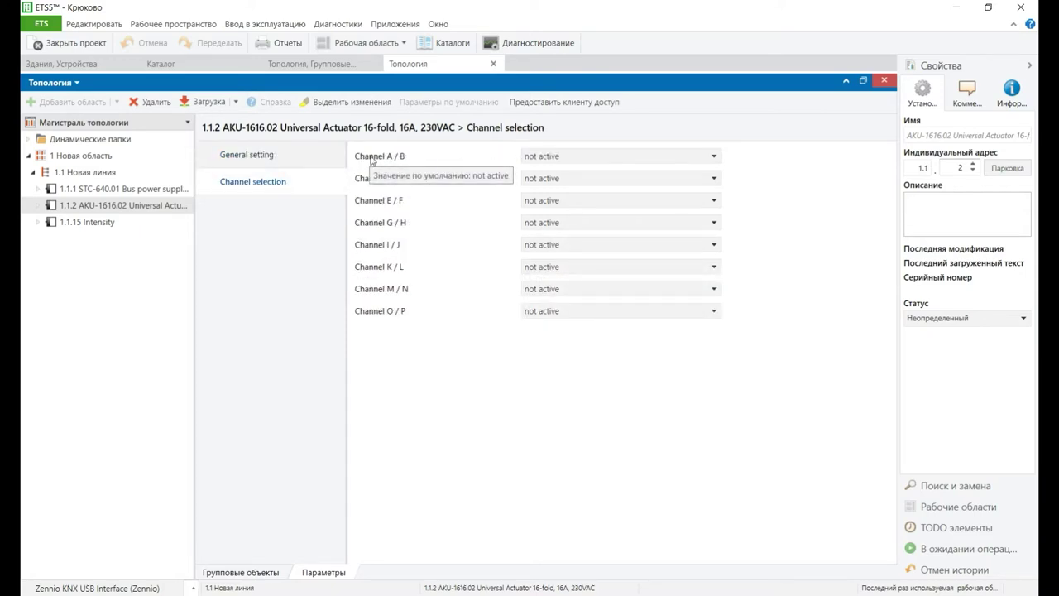
left_click(561, 157)
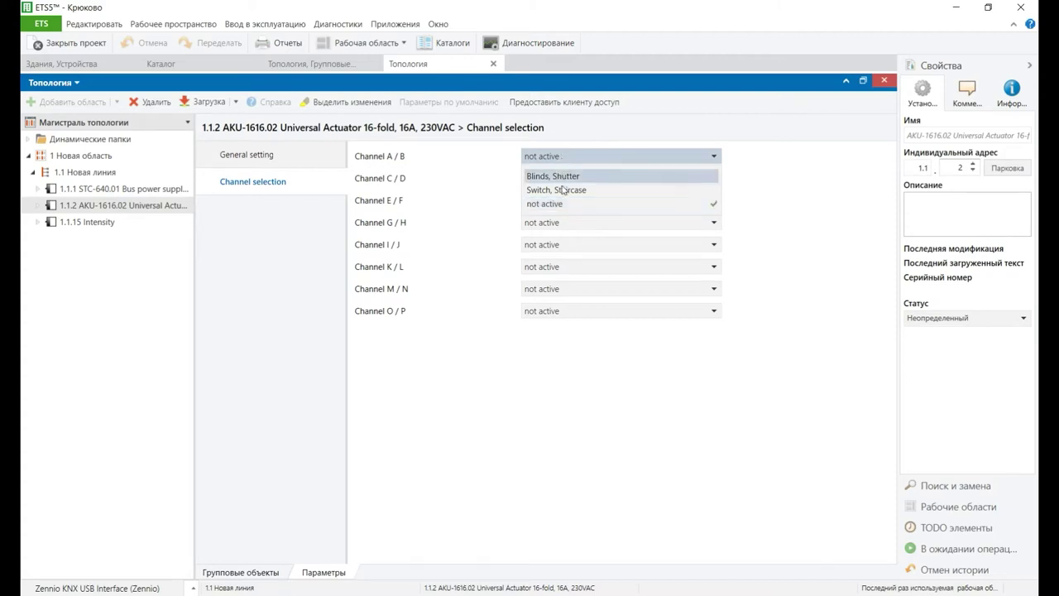
left_click(562, 190)
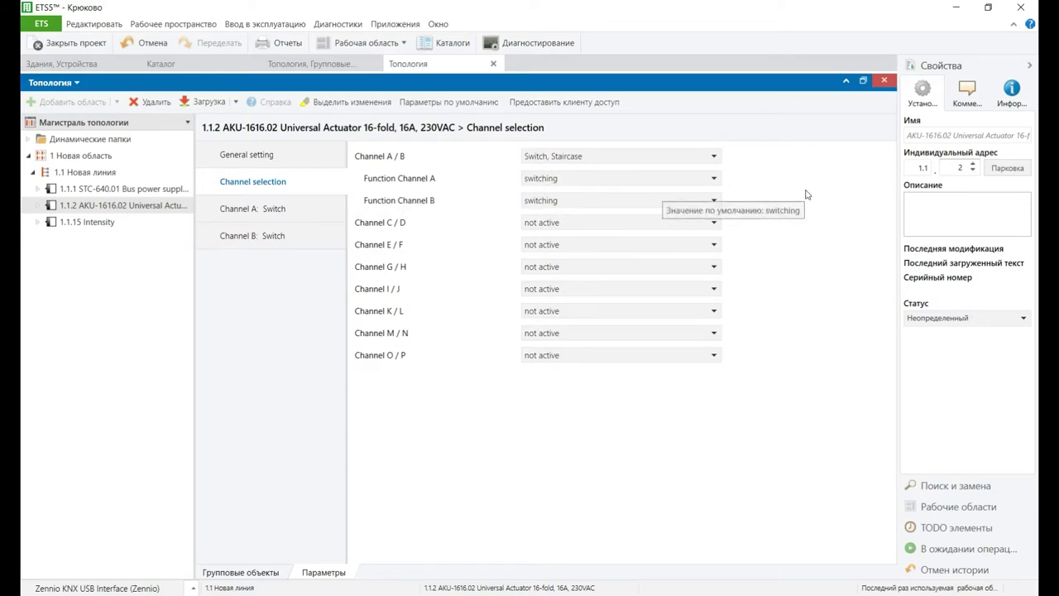
left_click(577, 222)
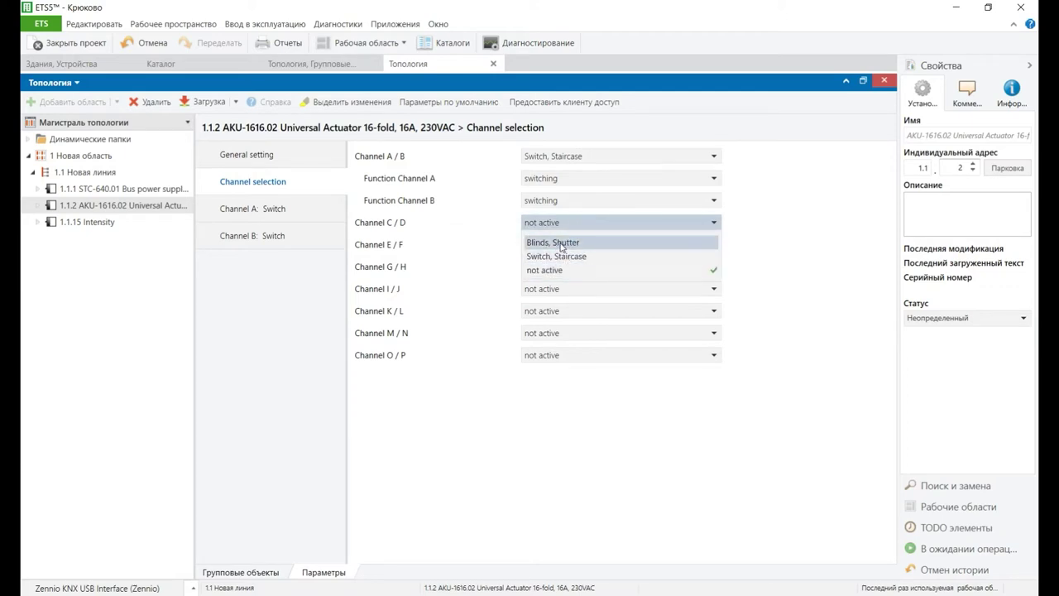
left_click(771, 178)
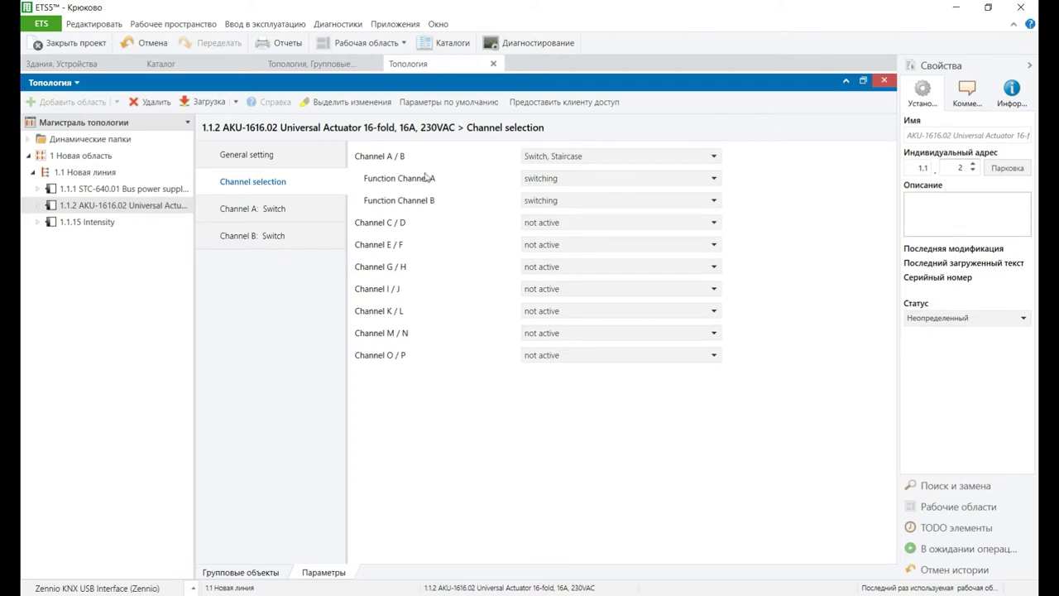
Examine Channel A's switch parameters: on and off delays, send state options, cyclic sending and additional inverted state.
left_click(254, 210)
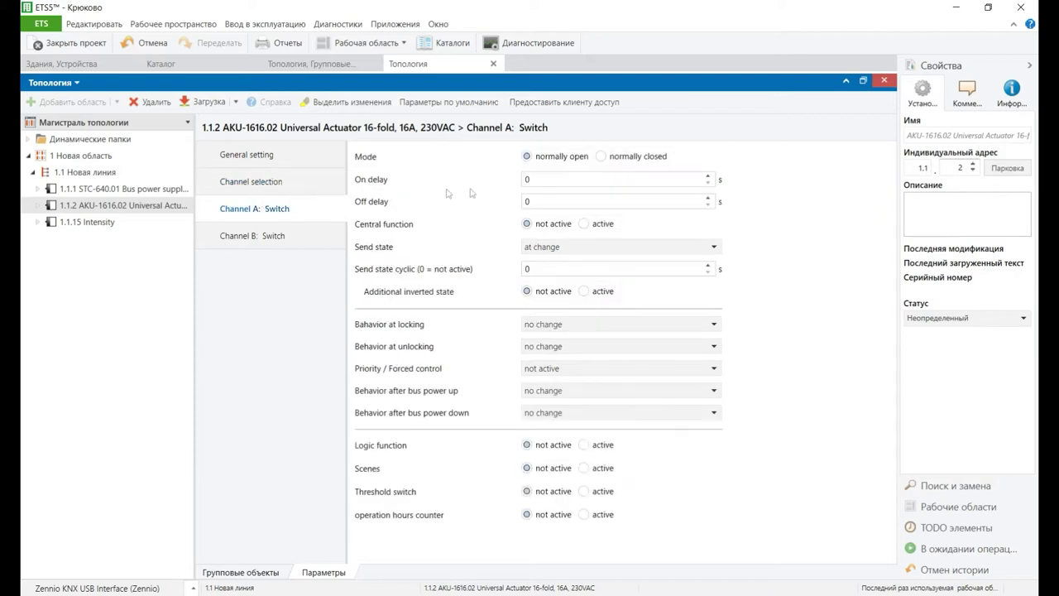
left_click(542, 180)
left_click(541, 198)
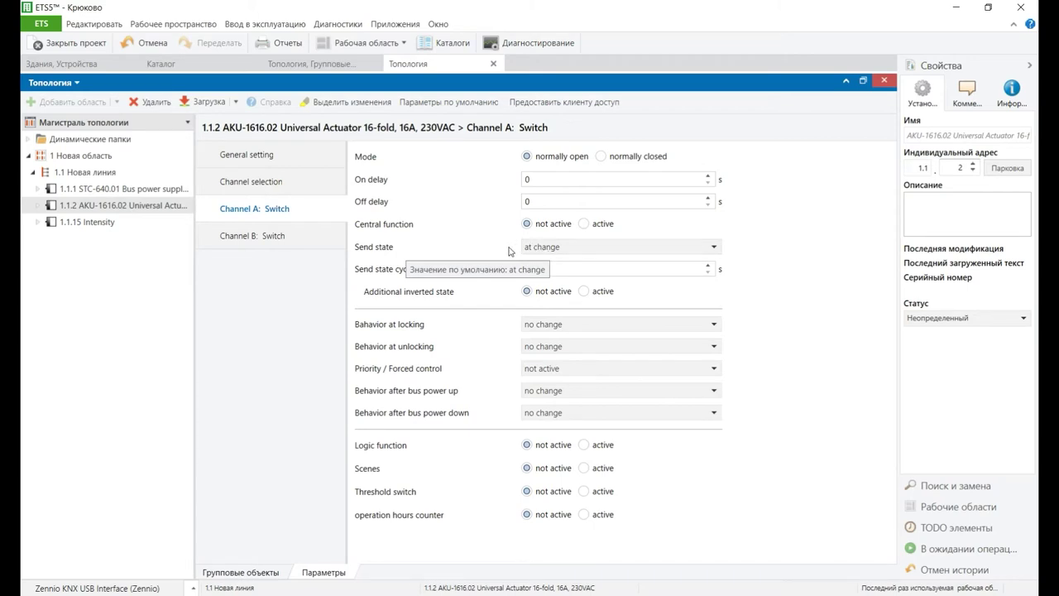
left_click(555, 250)
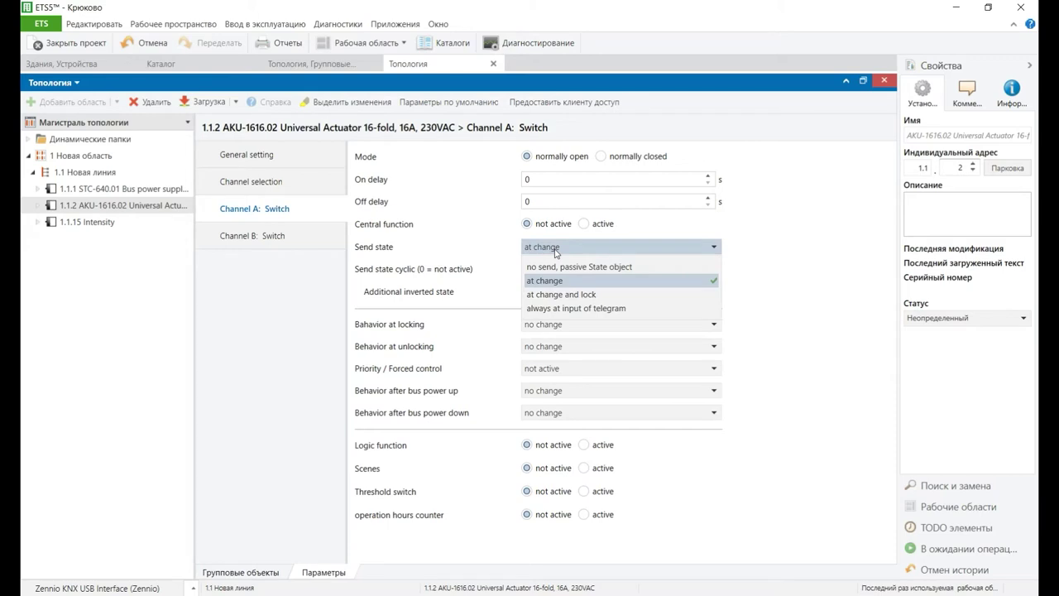
left_click(556, 250)
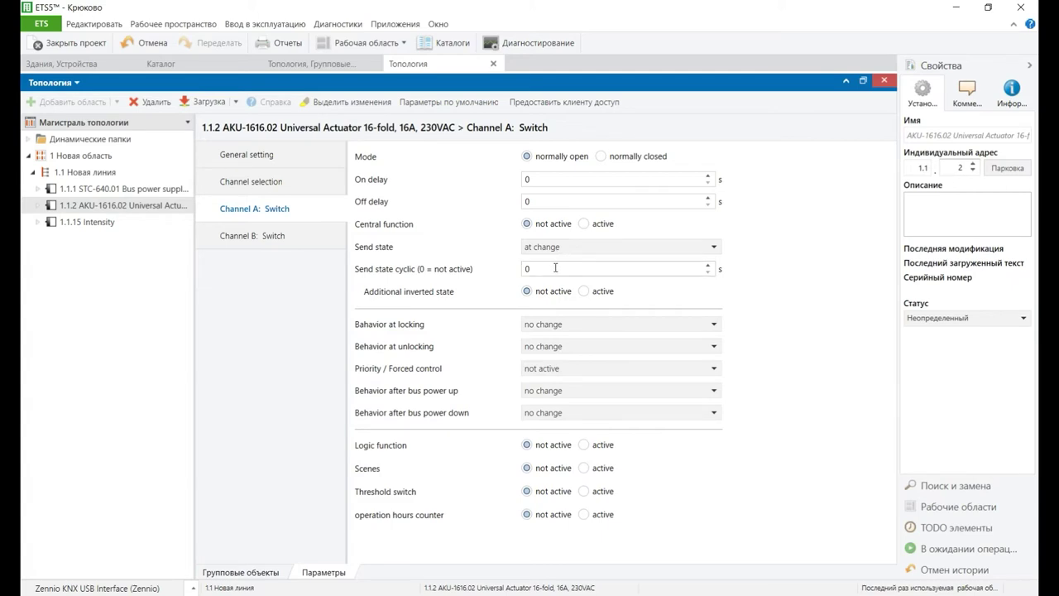
left_click(555, 267)
left_click(527, 292)
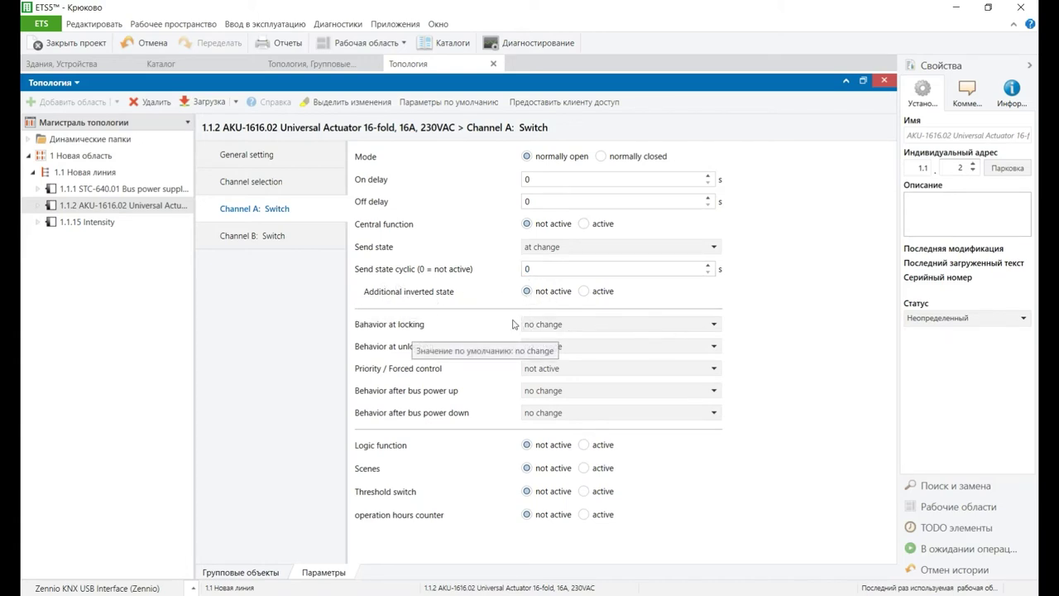
Check Channel A's locking behavior options and activate its Scenes function.
left_click(706, 325)
left_click(706, 325)
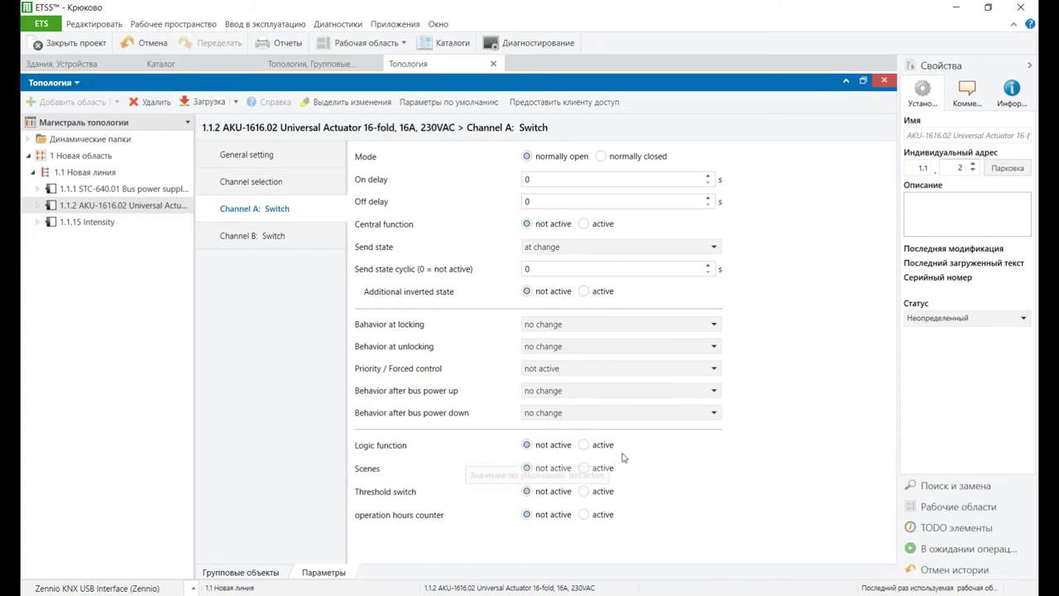
left_click(584, 468)
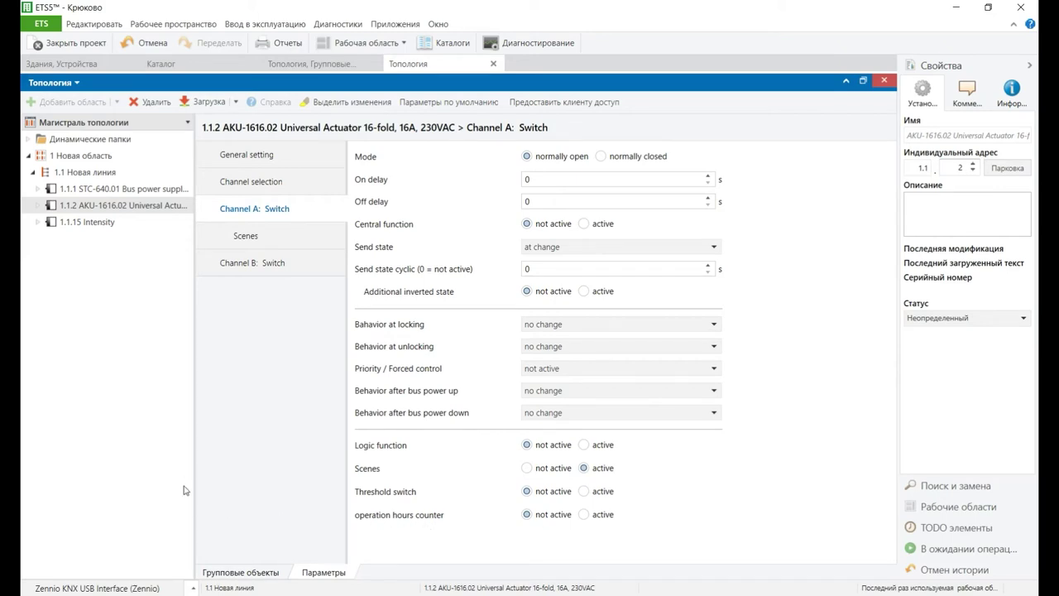
Add a main group named "Test house control" to the group addresses, with numbering starting at 1.
left_click(298, 66)
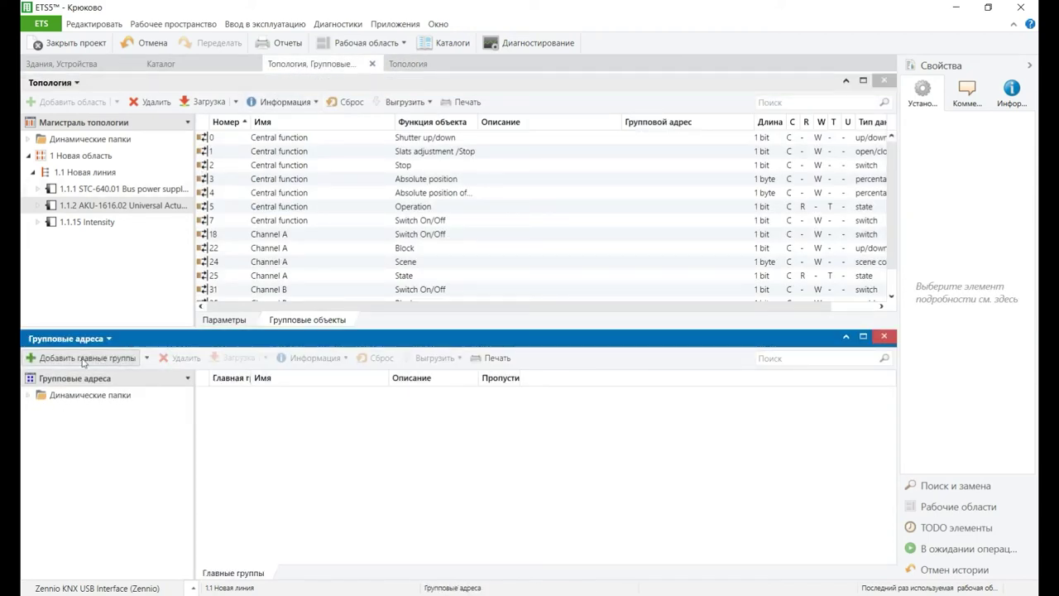
left_click(45, 359)
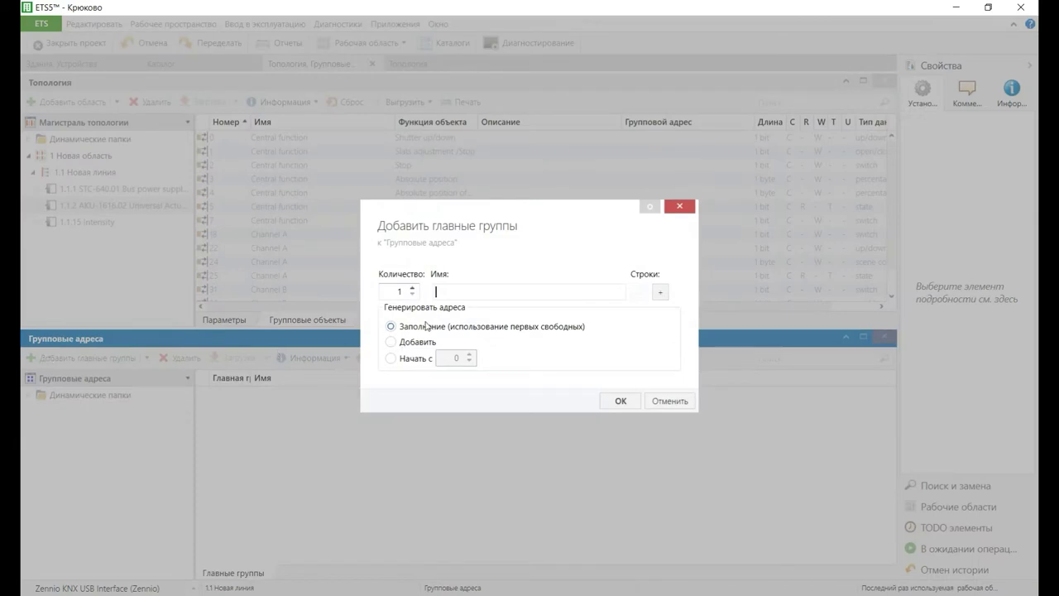
type("Test house control")
left_click(390, 359)
left_click(455, 357)
left_click(469, 355)
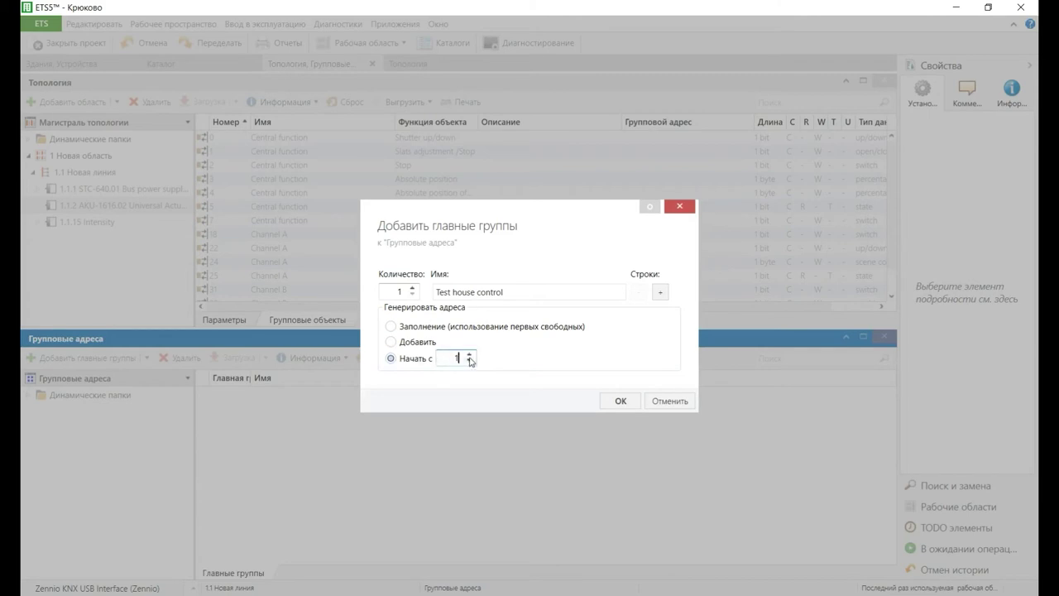
left_click(618, 401)
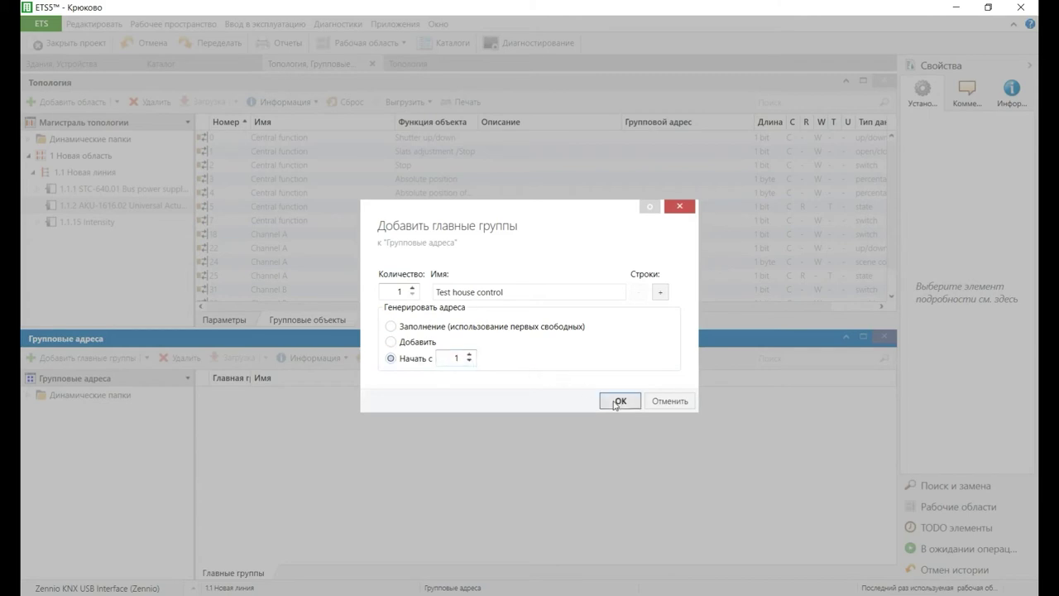
Add a middle group named "Light control" under Test house control, with numbering starting at 1.
left_click(103, 413)
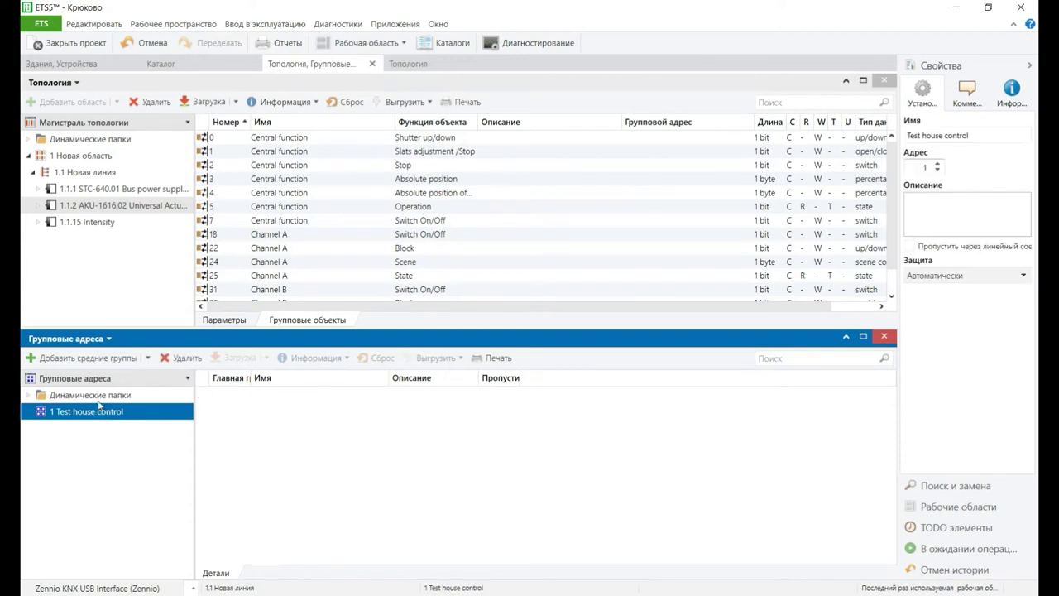
left_click(83, 358)
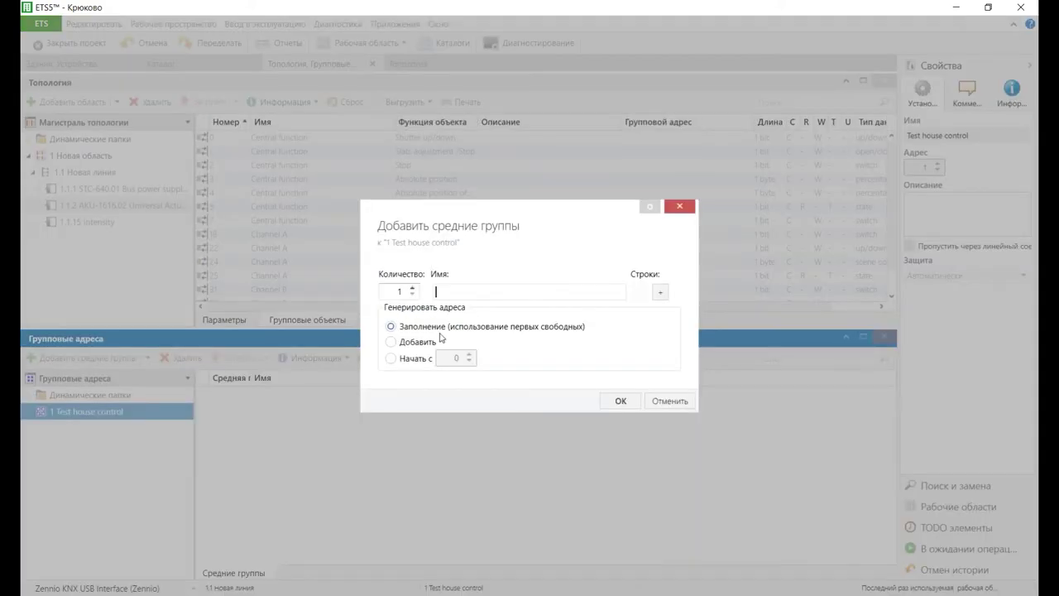
left_click(390, 358)
left_click(469, 354)
left_click(445, 288)
type("Ц")
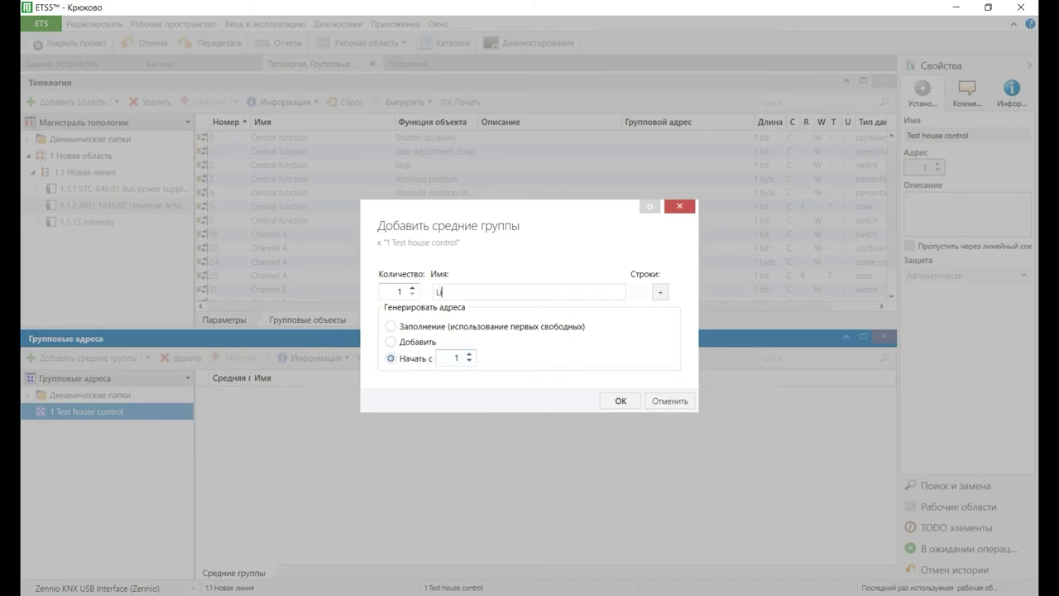
type("ight control")
left_click(604, 400)
Add the group address "L1 Sw ctrl" under Light control, with numbering starting at 10, and select it.
left_click(28, 412)
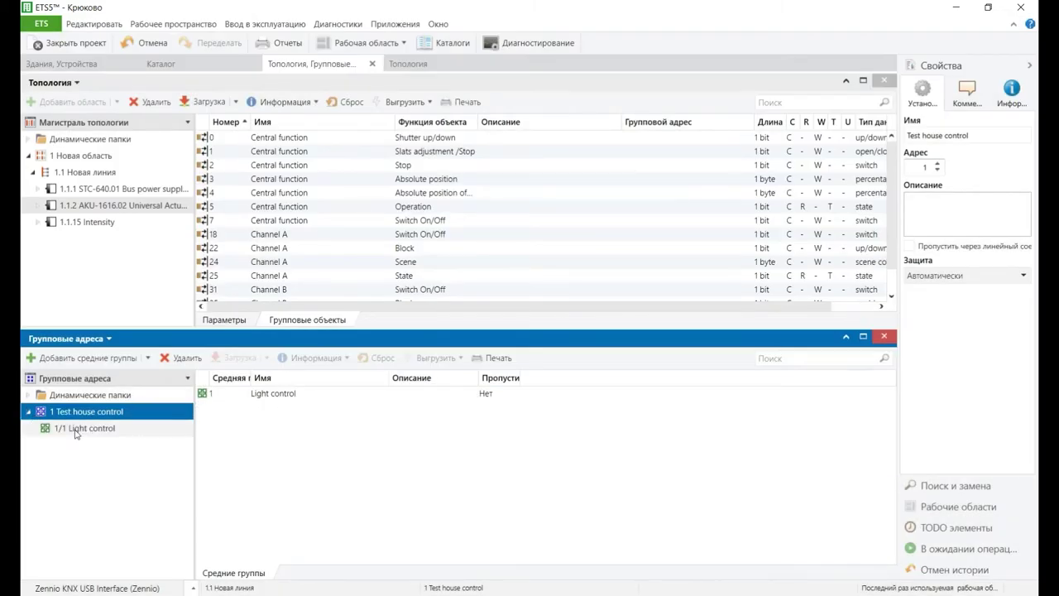
left_click(76, 428)
left_click(60, 359)
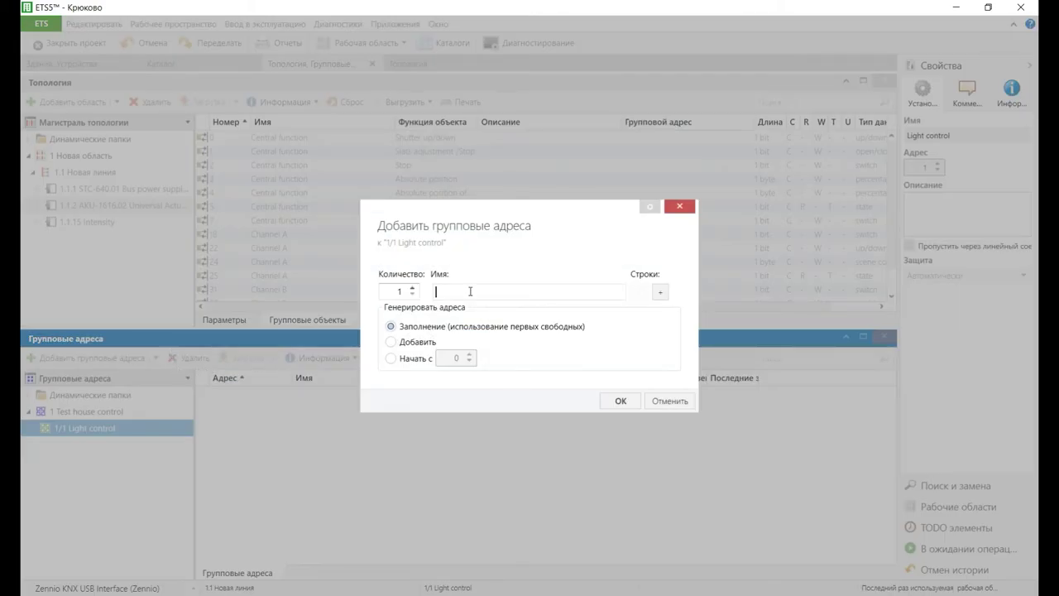
type("L1 Sw ctr")
left_click(392, 358)
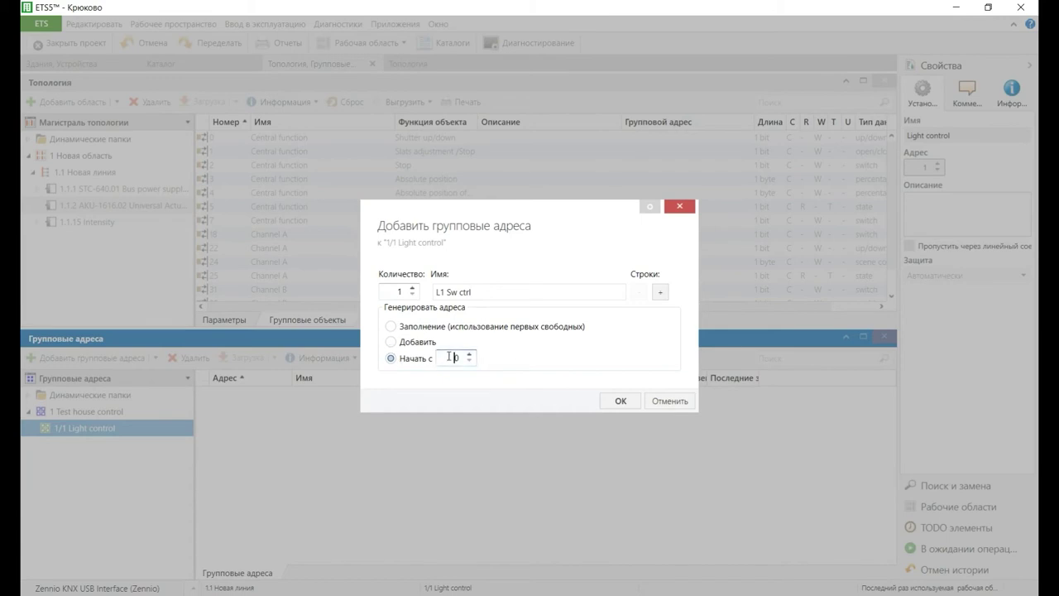
left_click(620, 401)
left_click(32, 427)
left_click(53, 447)
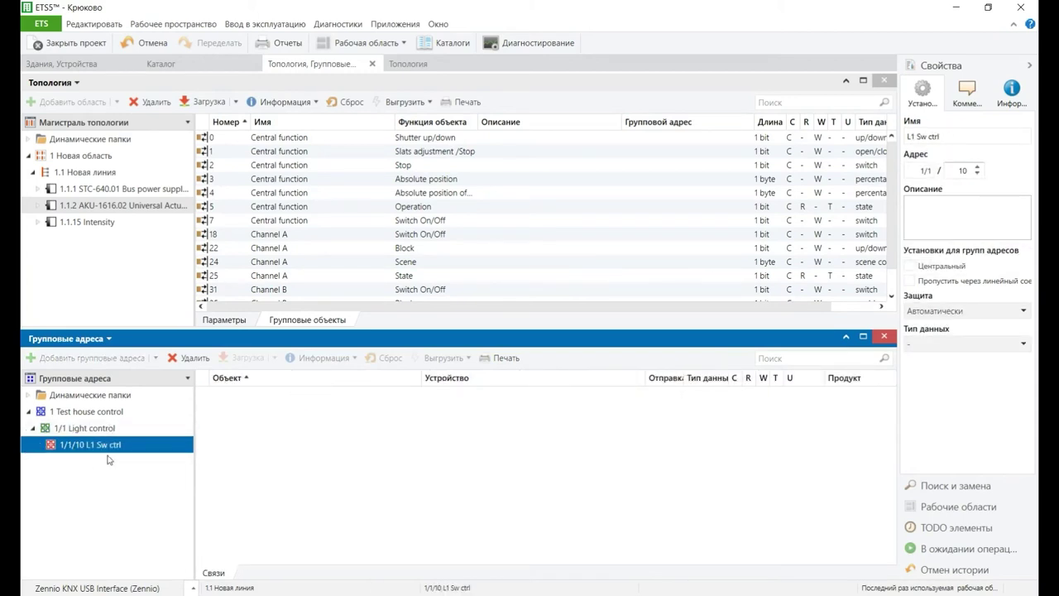
Add a middle group named "Light status" under Test house control, with numbering starting at 2.
left_click(73, 414)
left_click(60, 358)
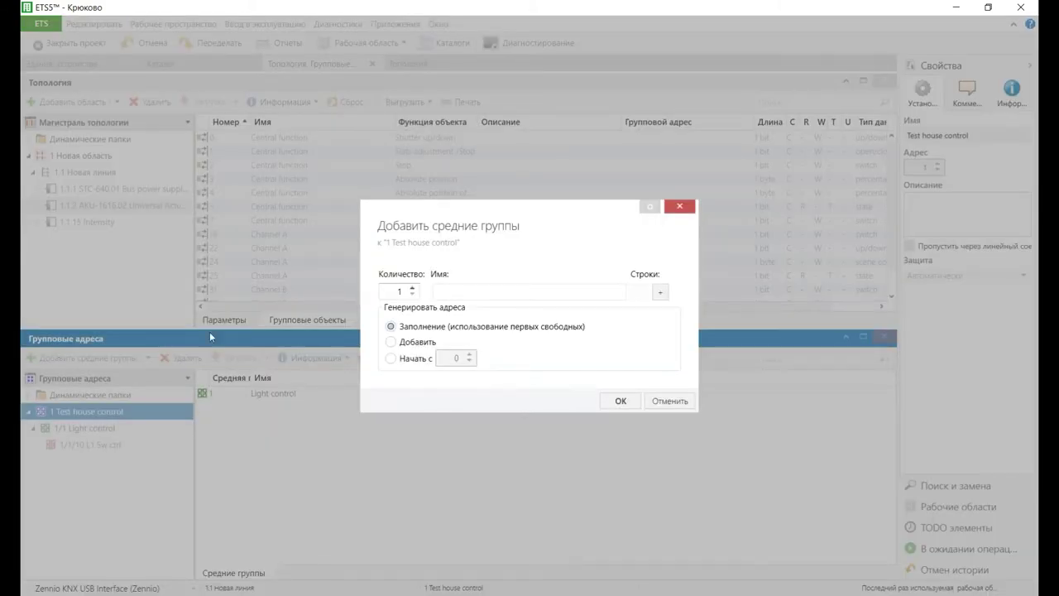
left_click(392, 342)
left_click(391, 358)
left_click(445, 356)
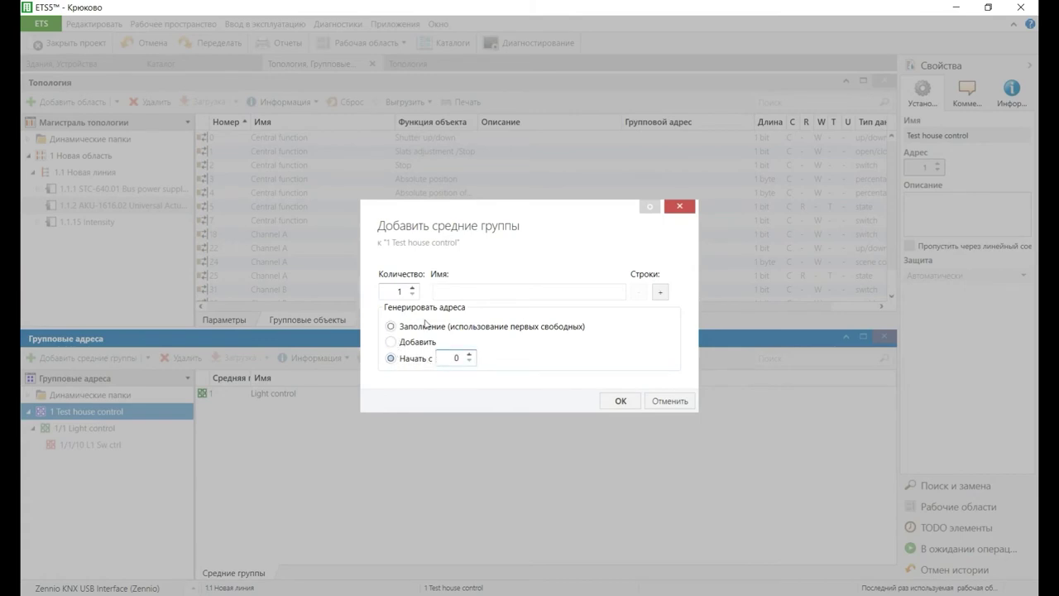
left_click(469, 353)
left_click(450, 292)
type("Light status")
left_click(619, 400)
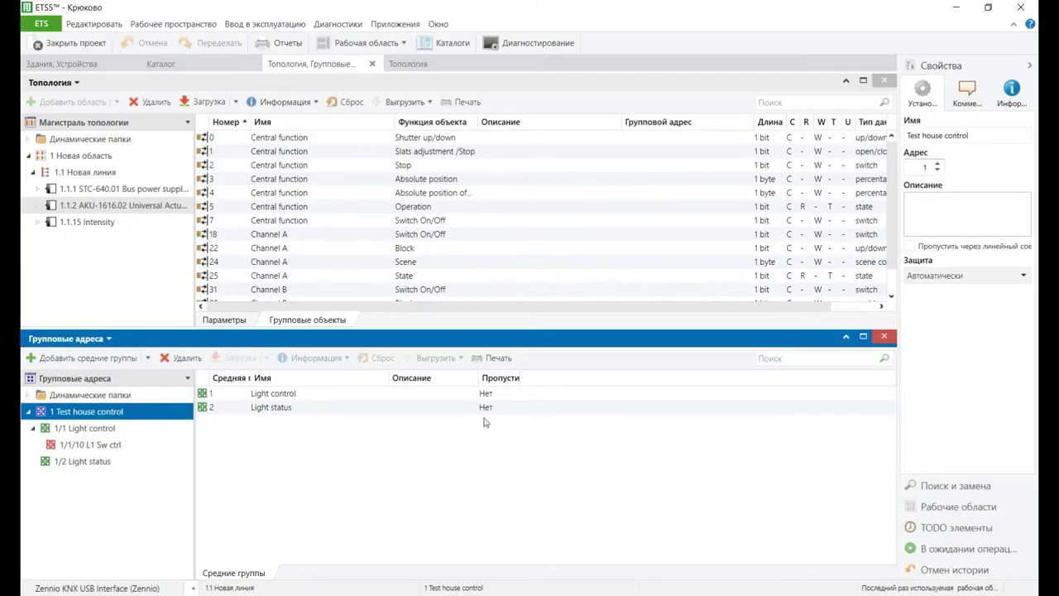
Add the group address "L1 Sw st" under Light status, with numbering starting at 10, and select it.
left_click(81, 461)
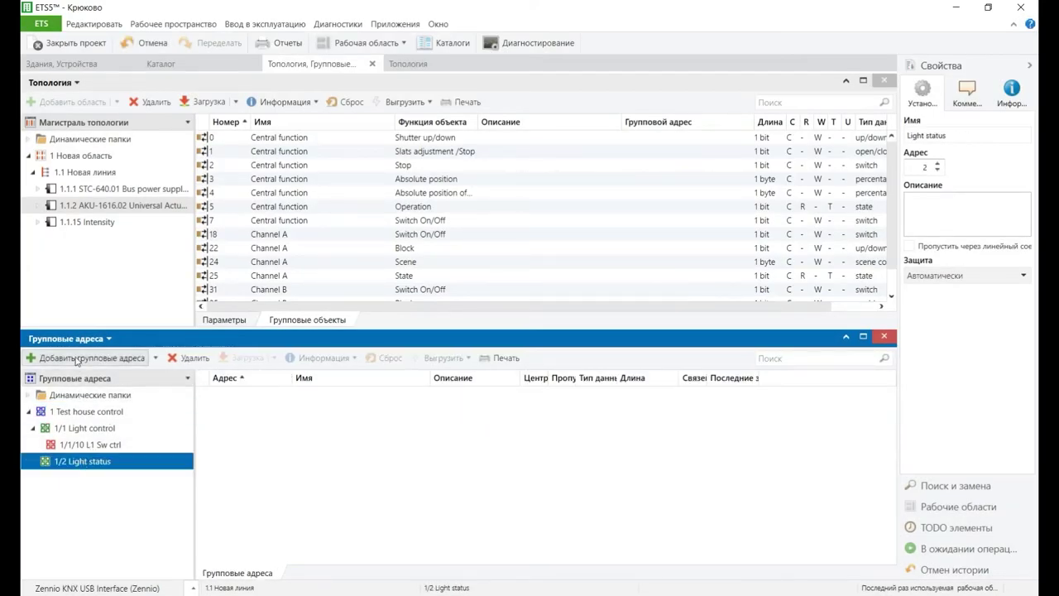
left_click(78, 358)
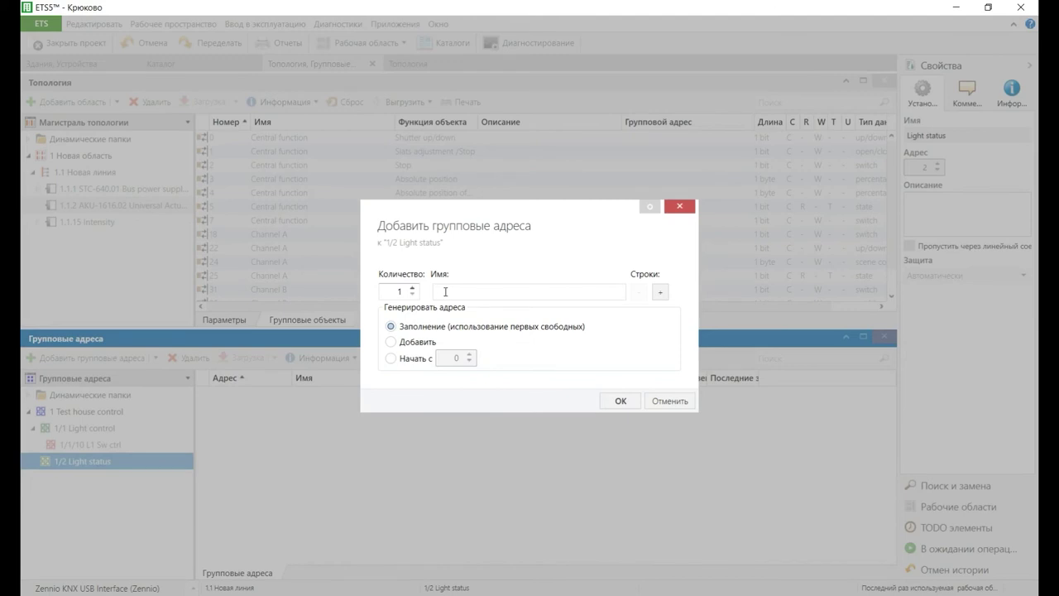
type("L1 Sw")
left_click(389, 357)
left_click(440, 357)
type("1")
left_click(628, 406)
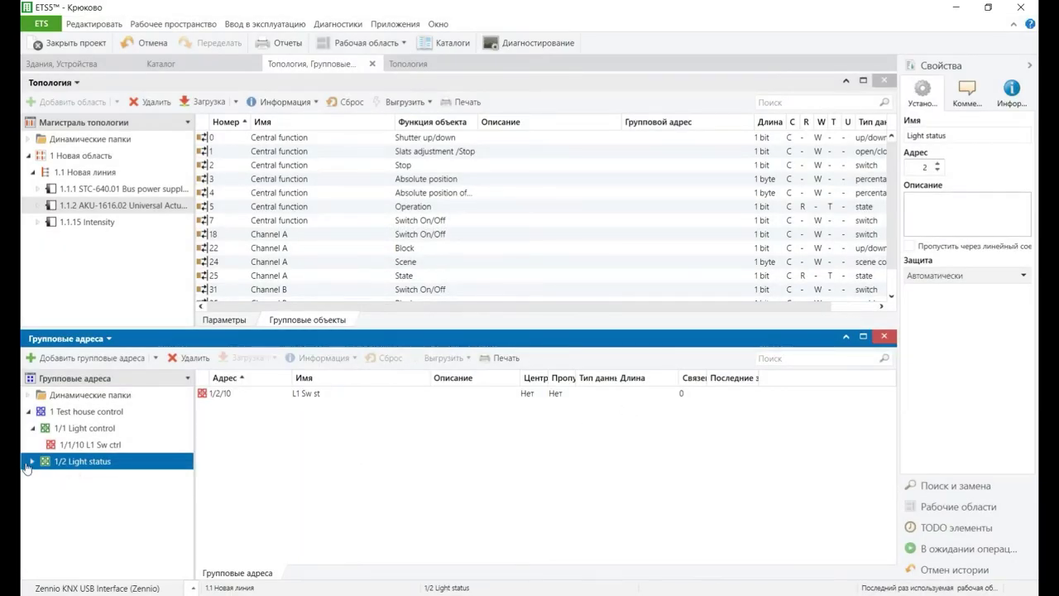
left_click(32, 461)
left_click(75, 483)
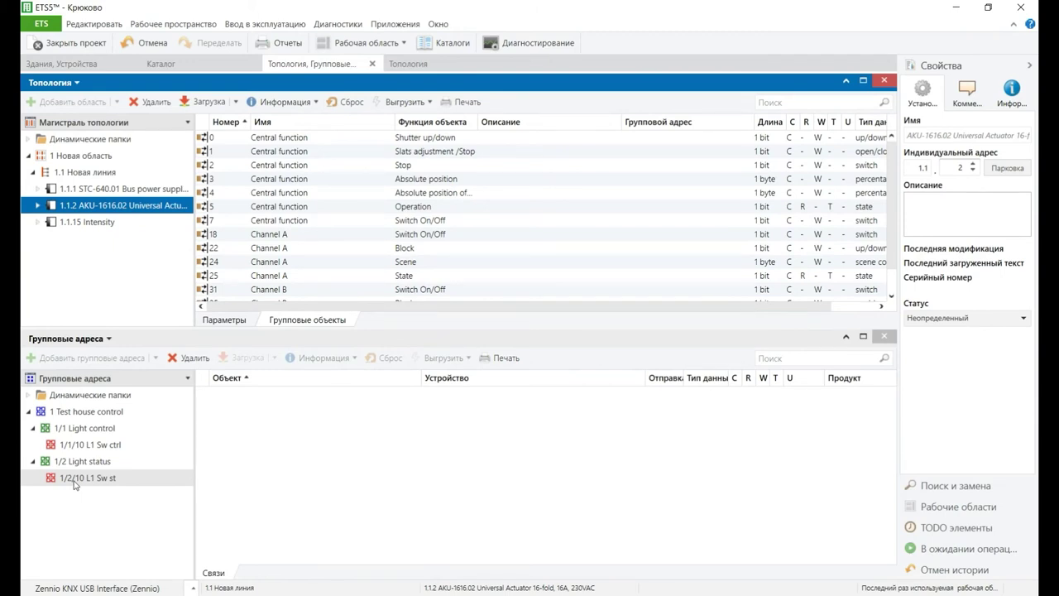
Link L1 Sw ctrl to Channel A's Switch On/Off object and L1 Sw st to Channel A's State object.
left_click(89, 446)
left_click_drag(87, 477, 498, 209)
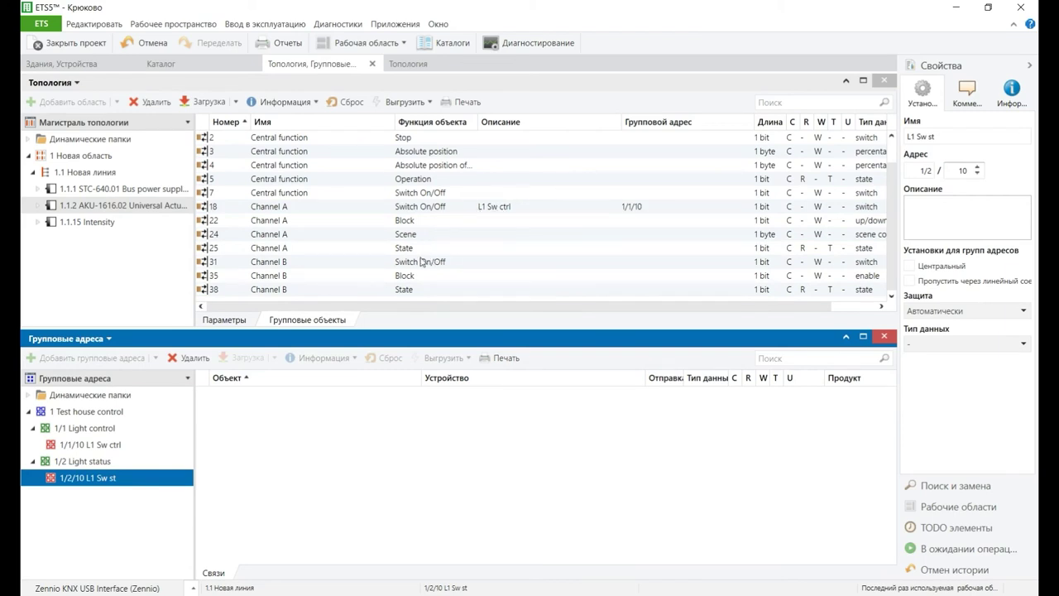
left_click_drag(417, 247, 110, 480)
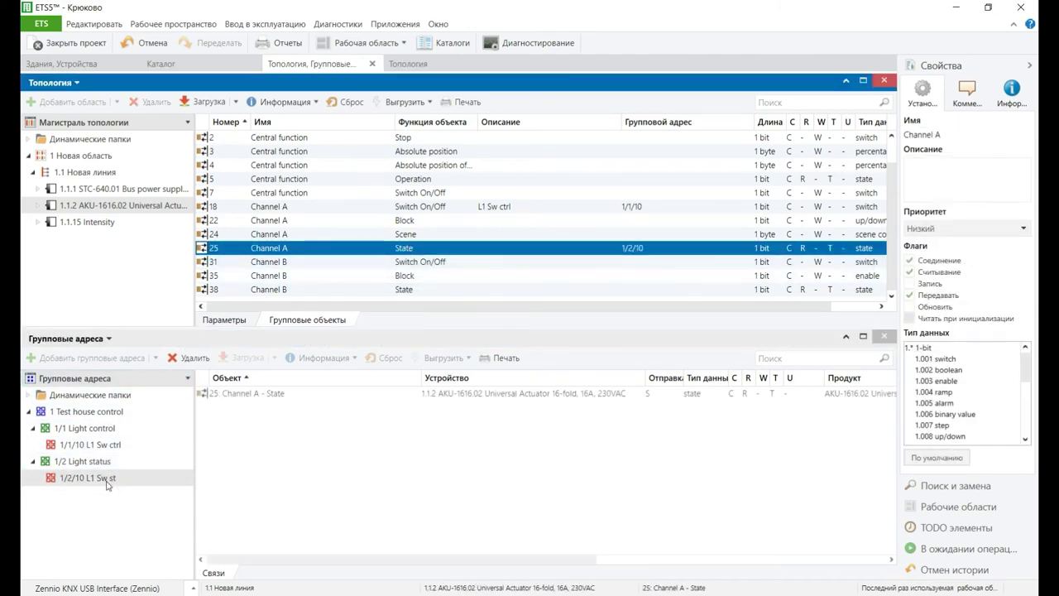
Unlink the group address from Channel A's State object and relink the object to the existing group address 1/2/10.
right_click(503, 250)
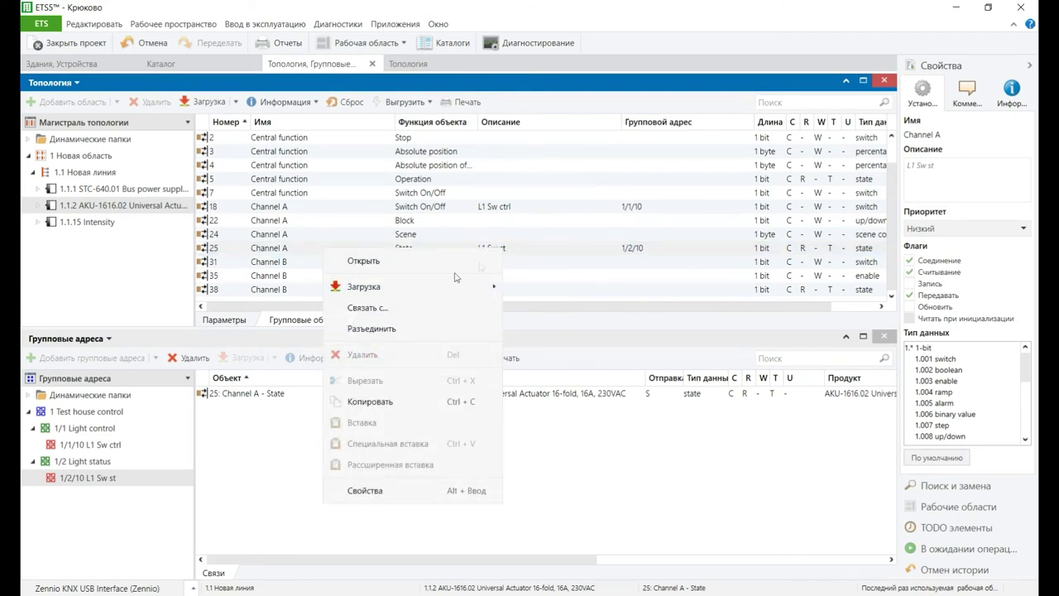
left_click(388, 327)
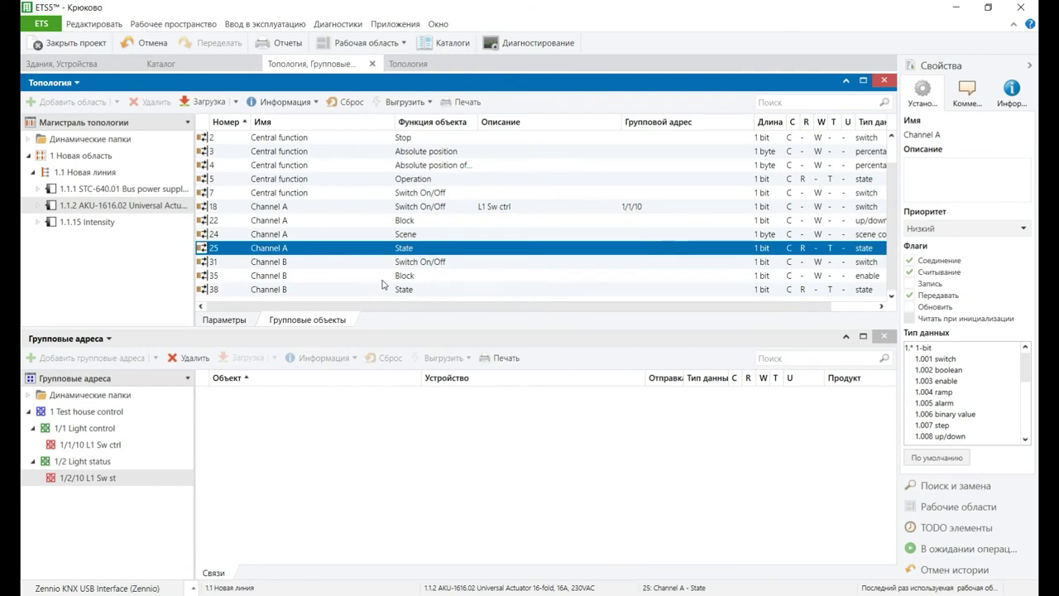
right_click(594, 249)
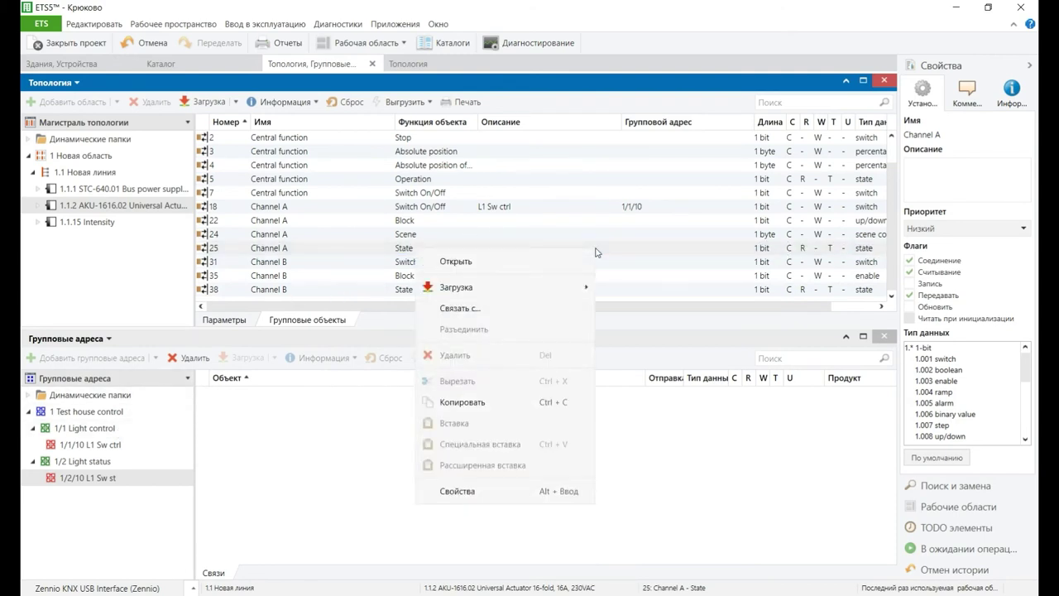
left_click(477, 308)
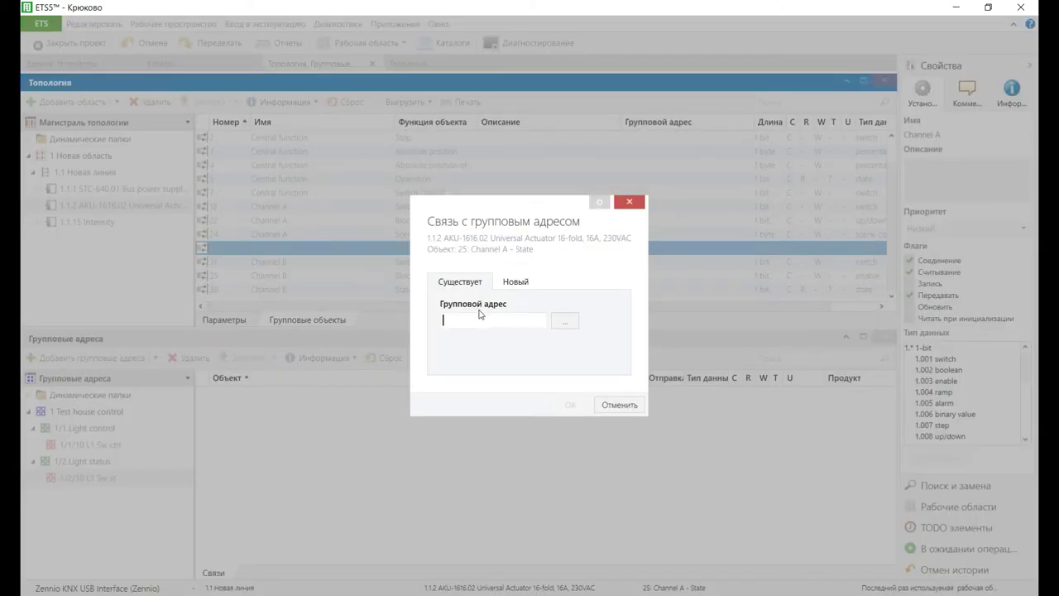
type("1/2/10")
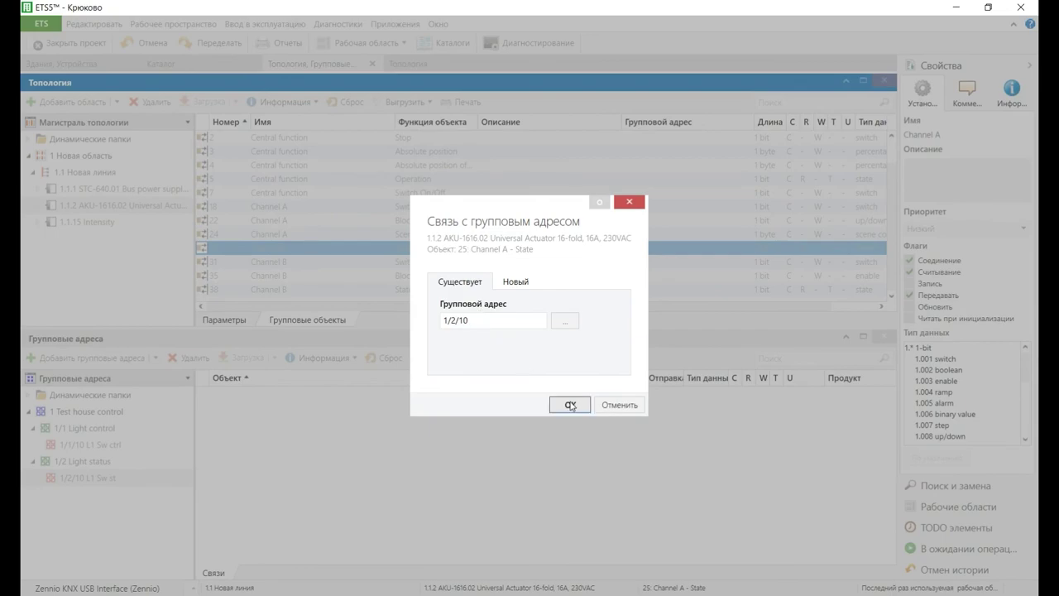
left_click(568, 405)
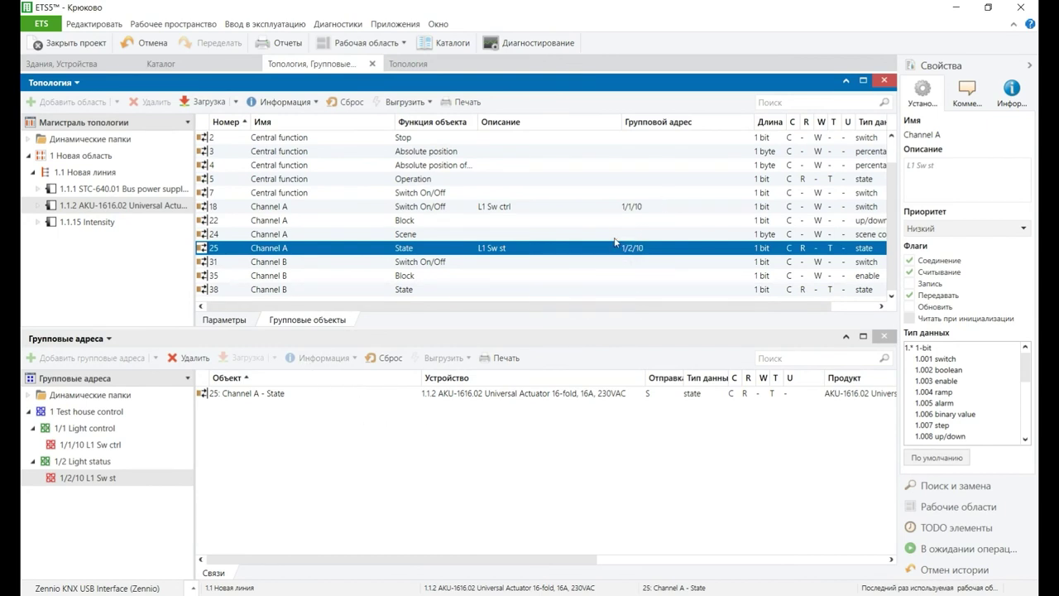
Open the group objects of the 1.1.15 Intensity device in the topology.
mouse_move(633, 209)
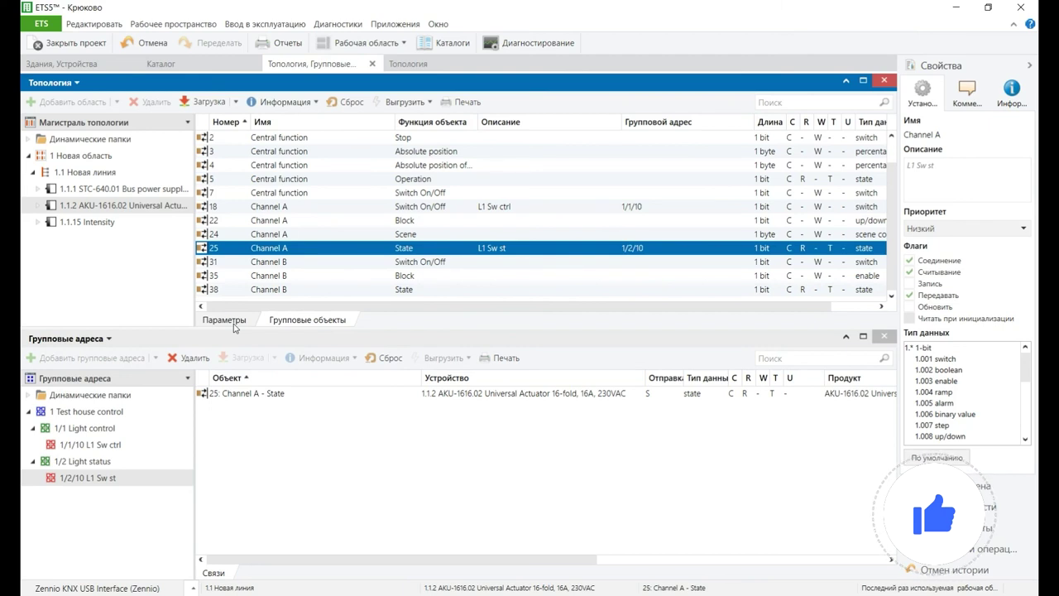
left_click(91, 222)
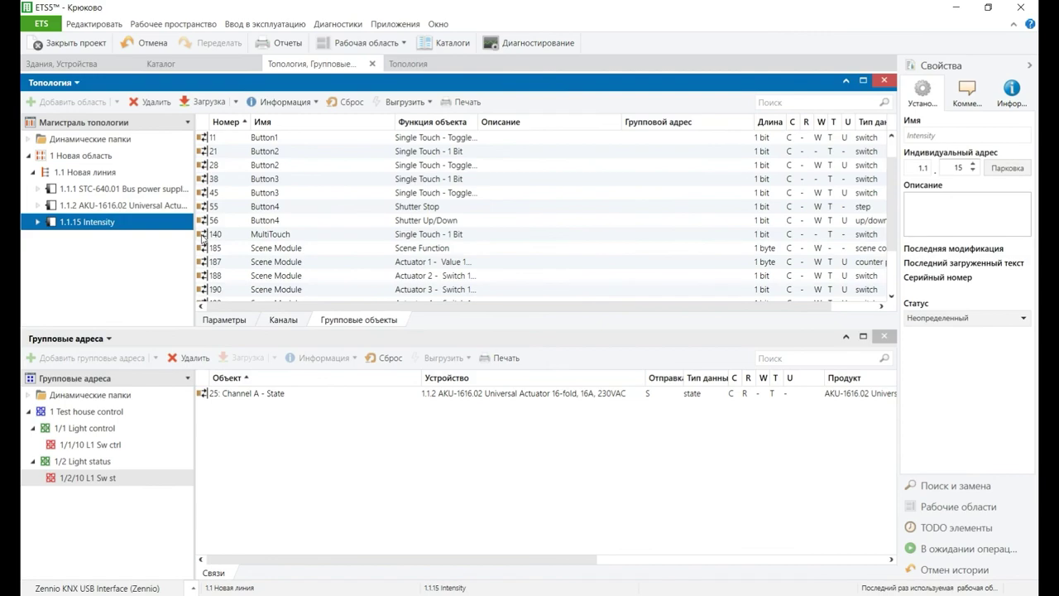